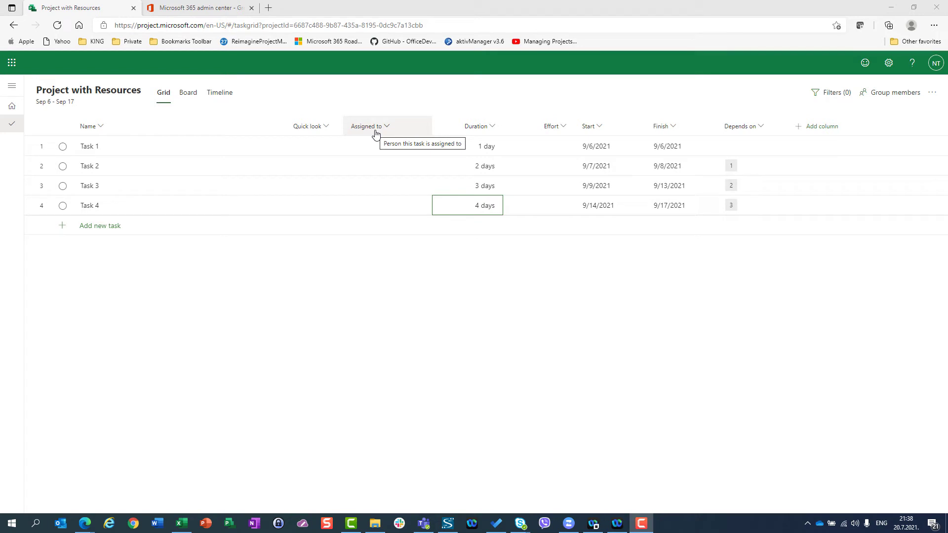
Search for a team member in Task 1's Assigned to cell and pick them as assignee
{"action": "left_click", "coordinate": [373, 144]}
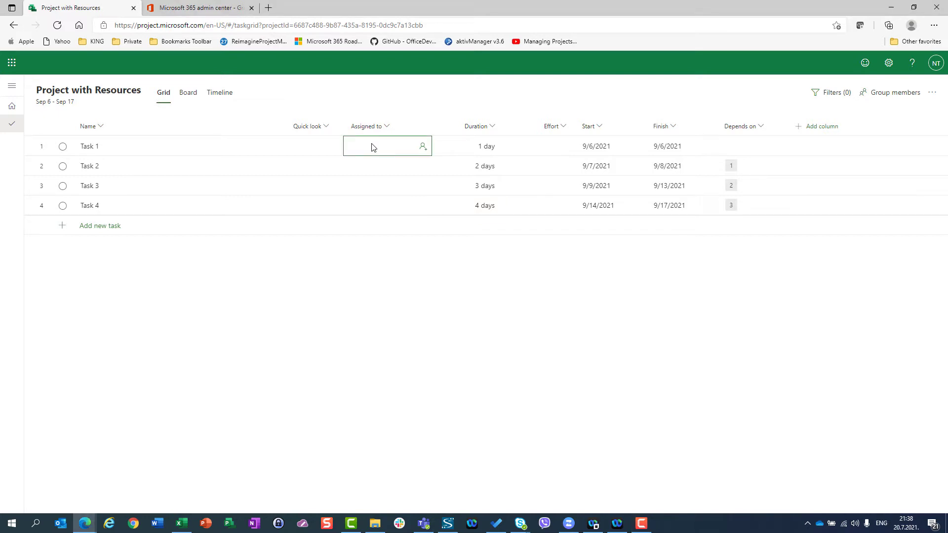
{"action": "type", "text": "Marielle"}
{"action": "key", "text": "ctrl+a"}
{"action": "key", "text": "BackSpace"}
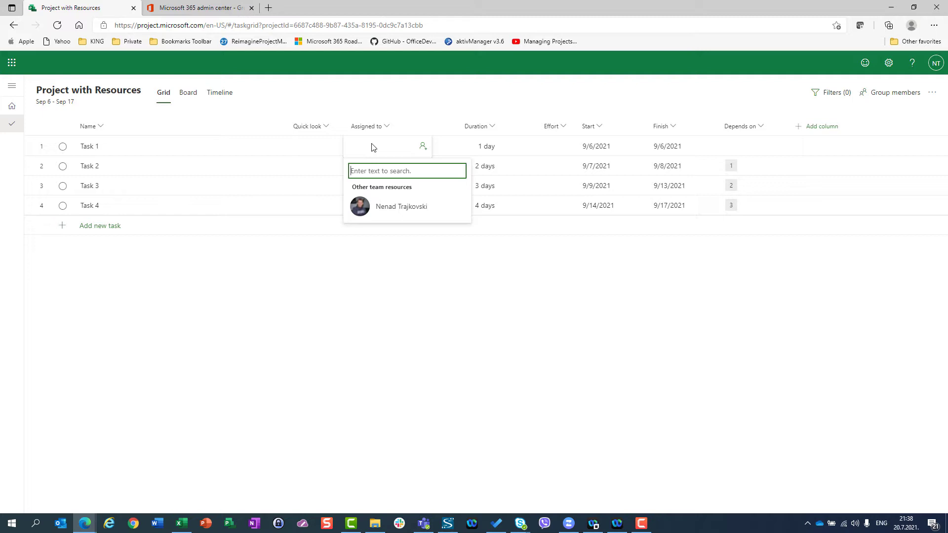
{"action": "key", "text": "Escape"}
{"action": "left_click", "coordinate": [372, 147]}
{"action": "type", "text": "Joh"}
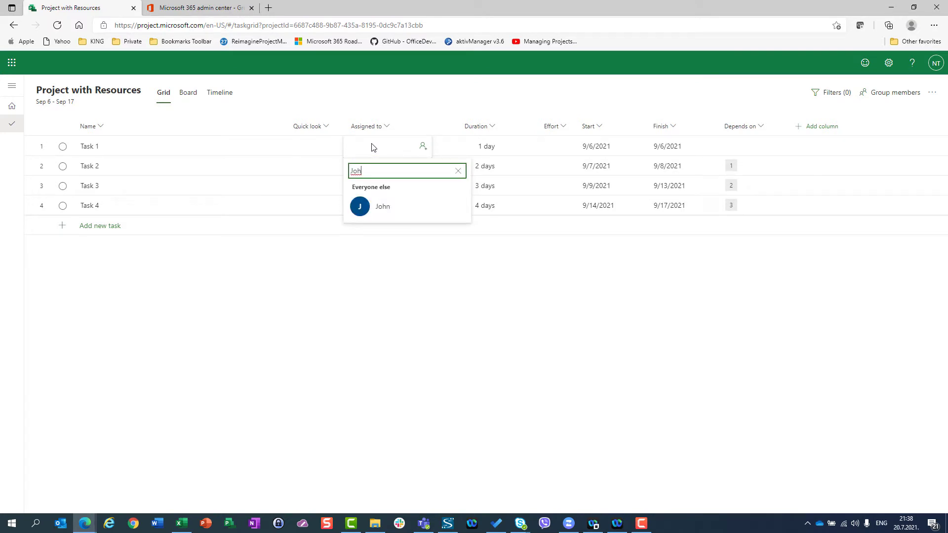
{"action": "left_click", "coordinate": [380, 207]}
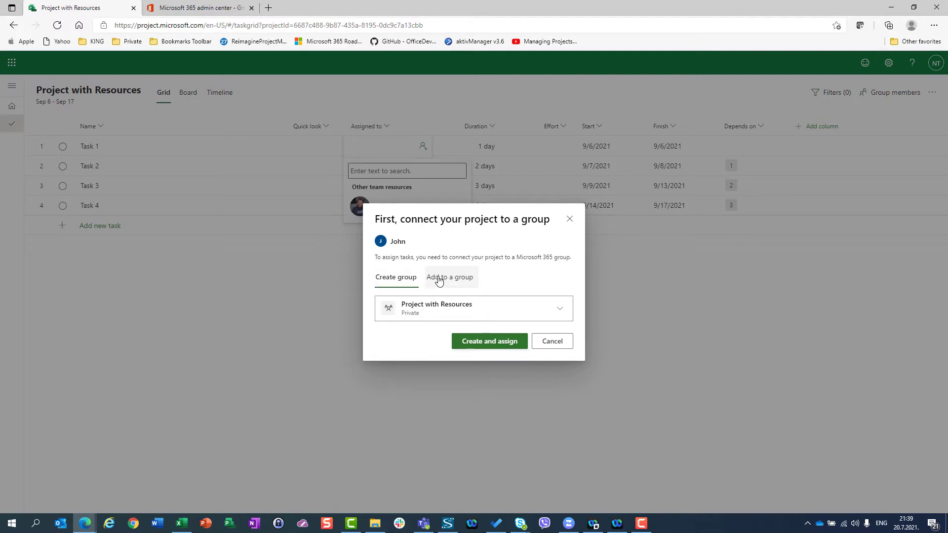
Review the full member list of the Blog - Project for the Web group, then close it
{"action": "left_click", "coordinate": [212, 8]}
{"action": "left_click", "coordinate": [232, 250]}
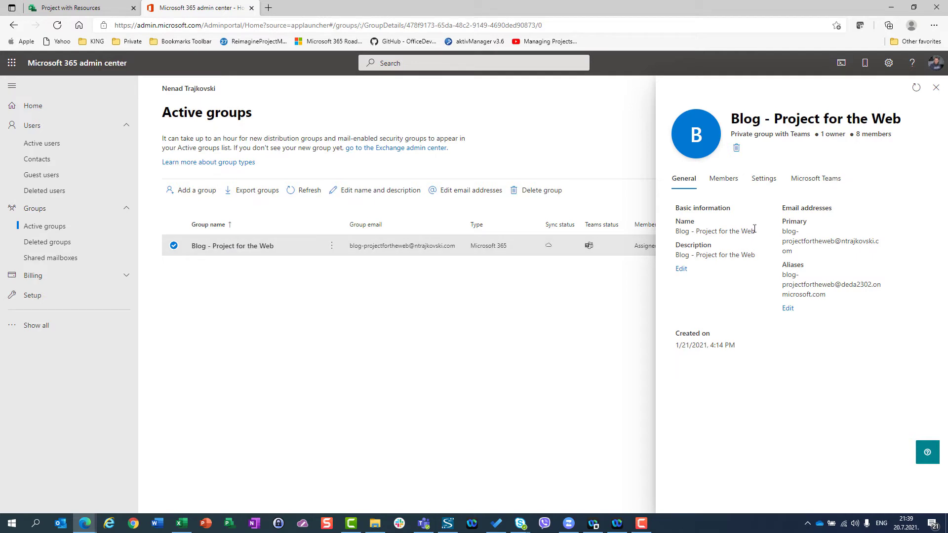
{"action": "left_click", "coordinate": [717, 180]}
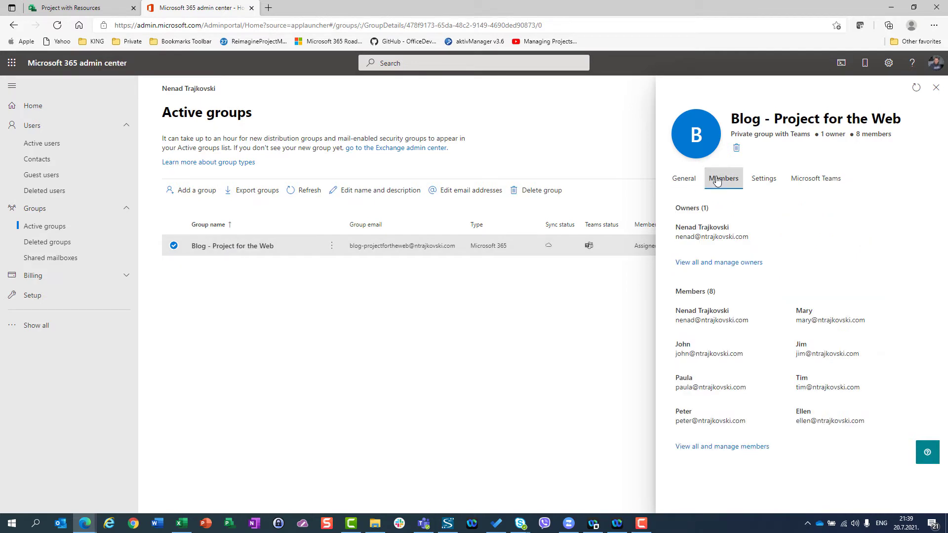
{"action": "left_click", "coordinate": [716, 447]}
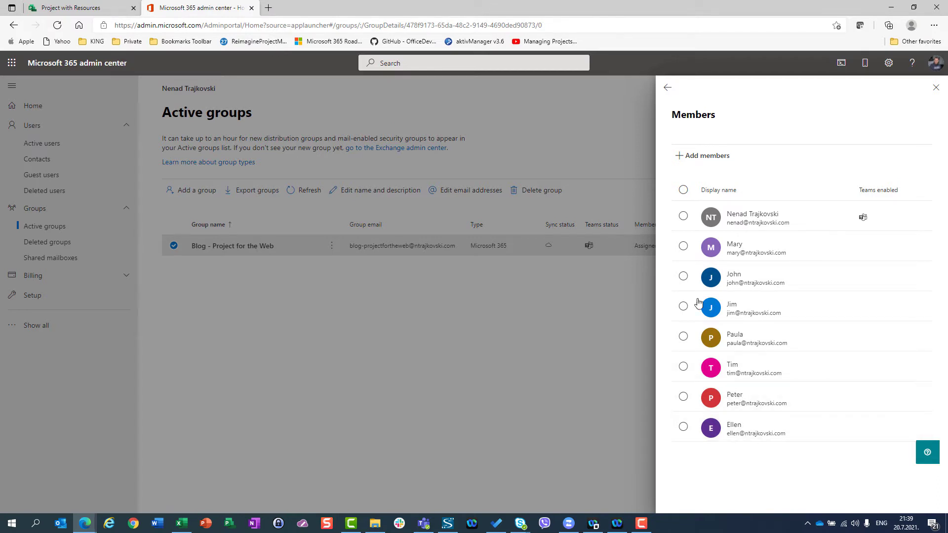
{"action": "left_click", "coordinate": [935, 89]}
Open the Active users page from the Users section of the admin navigation
{"action": "left_click", "coordinate": [23, 127]}
{"action": "left_click", "coordinate": [32, 127]}
{"action": "left_click", "coordinate": [36, 148]}
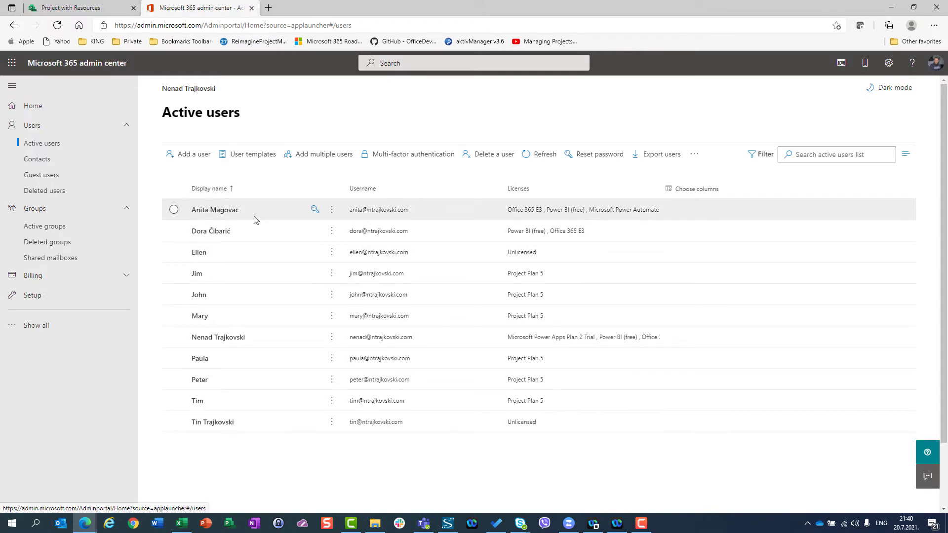
Re-pick the team member for Task 1 and create a new group to assign them
{"action": "left_click", "coordinate": [75, 7]}
{"action": "left_click", "coordinate": [552, 345]}
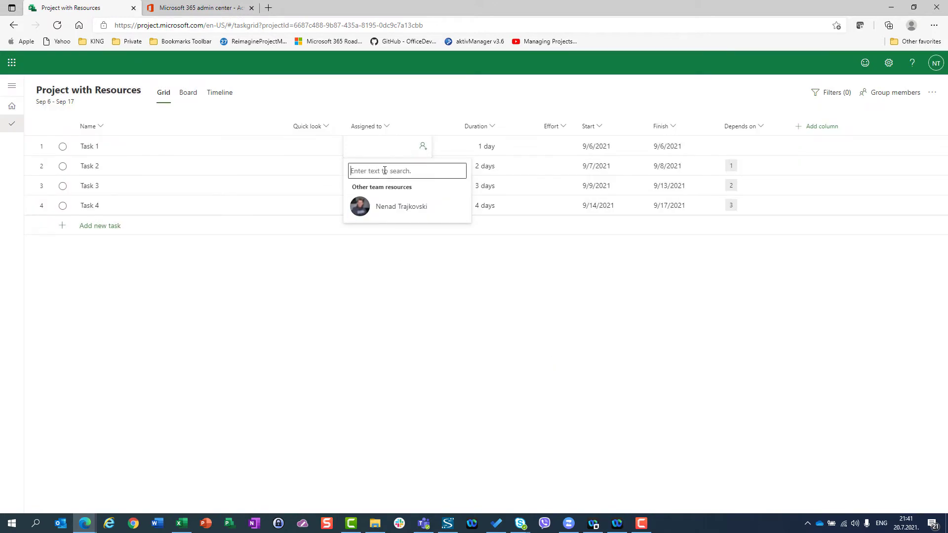
{"action": "type", "text": "john"}
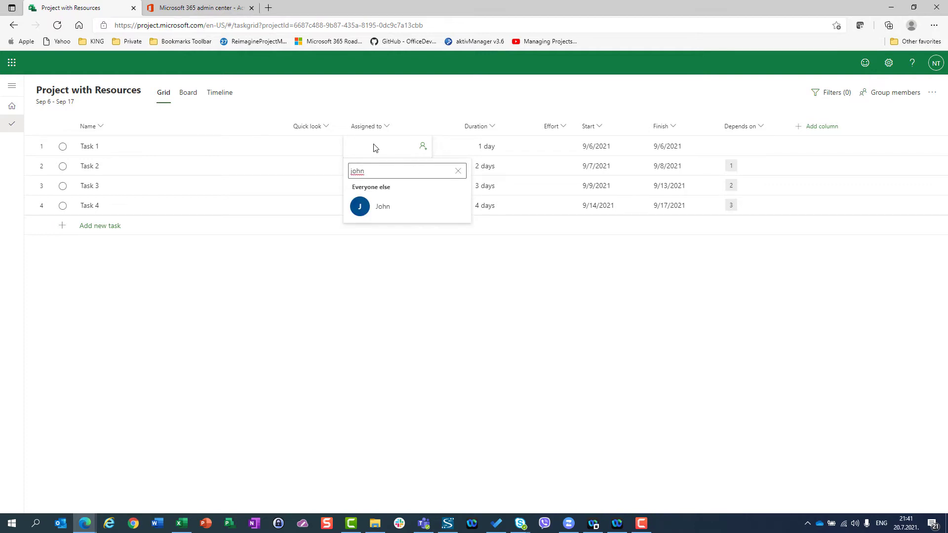
{"action": "left_click", "coordinate": [378, 209]}
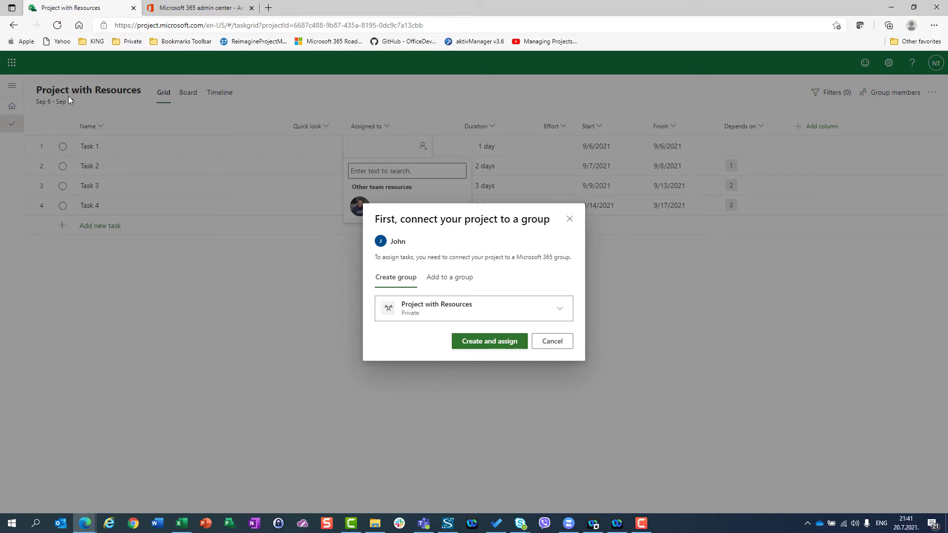
{"action": "left_click", "coordinate": [438, 282]}
{"action": "left_click", "coordinate": [384, 275]}
{"action": "left_click", "coordinate": [489, 341]}
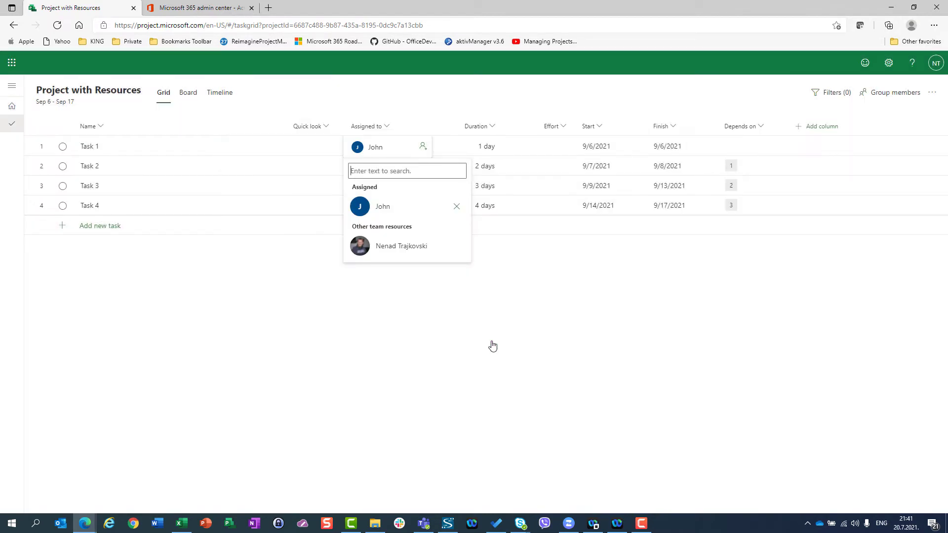
Search for a team member in Task 2's Assigned to cell and select them
{"action": "left_click", "coordinate": [231, 167]}
{"action": "left_click", "coordinate": [374, 173]}
{"action": "type", "text": "mary"}
{"action": "left_click", "coordinate": [380, 228]}
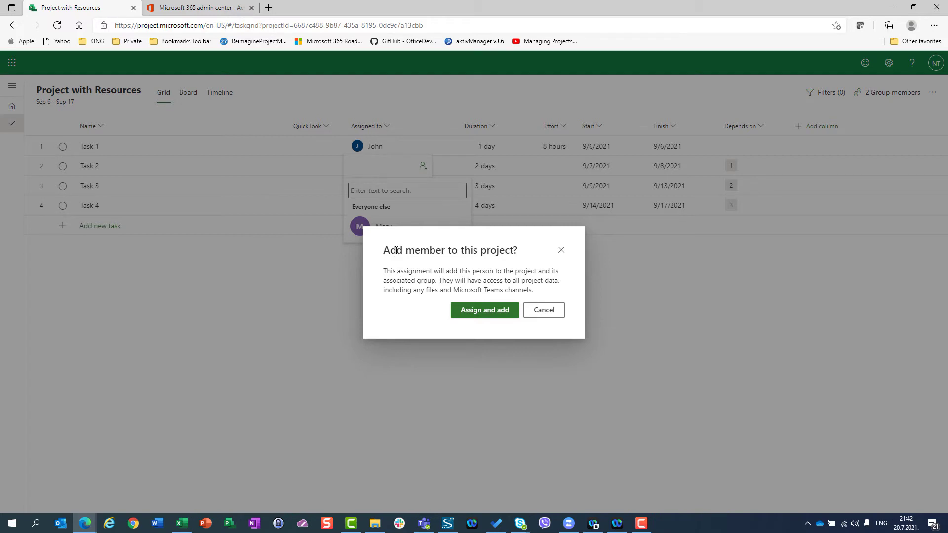
Add Task 2's assignee to the project, then assign and add a team member to Task 3
{"action": "left_click", "coordinate": [479, 311]}
{"action": "left_click", "coordinate": [243, 302]}
{"action": "left_click", "coordinate": [355, 190]}
{"action": "type", "text": "pet"}
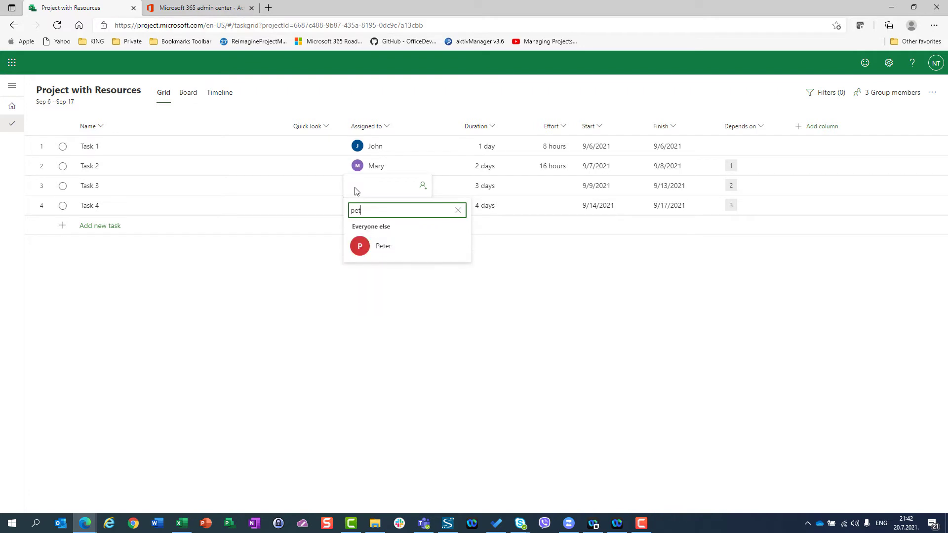
{"action": "left_click", "coordinate": [385, 246]}
{"action": "left_click", "coordinate": [470, 311]}
{"action": "left_click", "coordinate": [531, 273]}
Assign and add a team member to Task 4, then choose a second assignee for it
{"action": "left_click", "coordinate": [390, 207]}
{"action": "type", "text": "aula"}
{"action": "key", "text": "BackSpace"}
{"action": "key", "text": "BackSpace"}
{"action": "key", "text": "BackSpace"}
{"action": "key", "text": "BackSpace"}
{"action": "type", "text": "pauk"}
{"action": "key", "text": "BackSpace"}
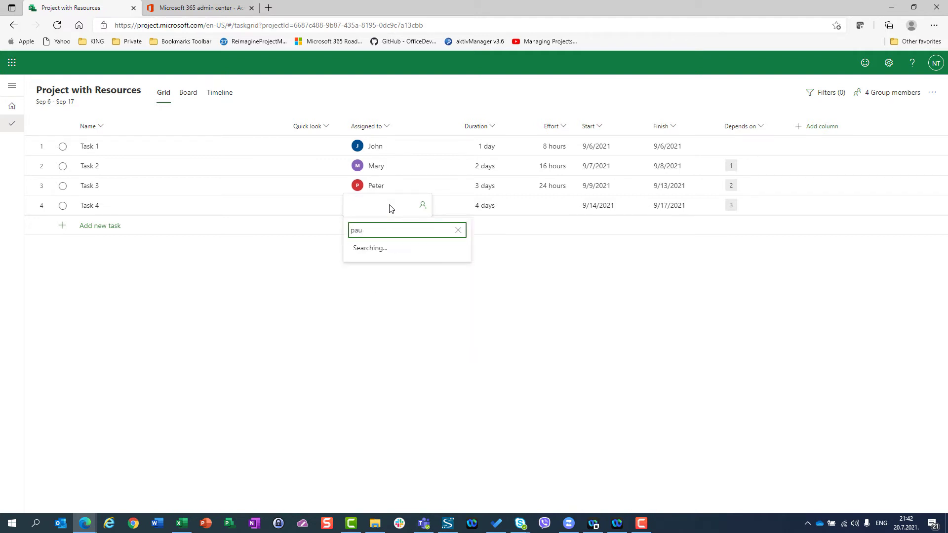
{"action": "type", "text": "l"}
{"action": "left_click", "coordinate": [387, 266]}
{"action": "left_click", "coordinate": [484, 310]}
{"action": "type", "text": "ellen"}
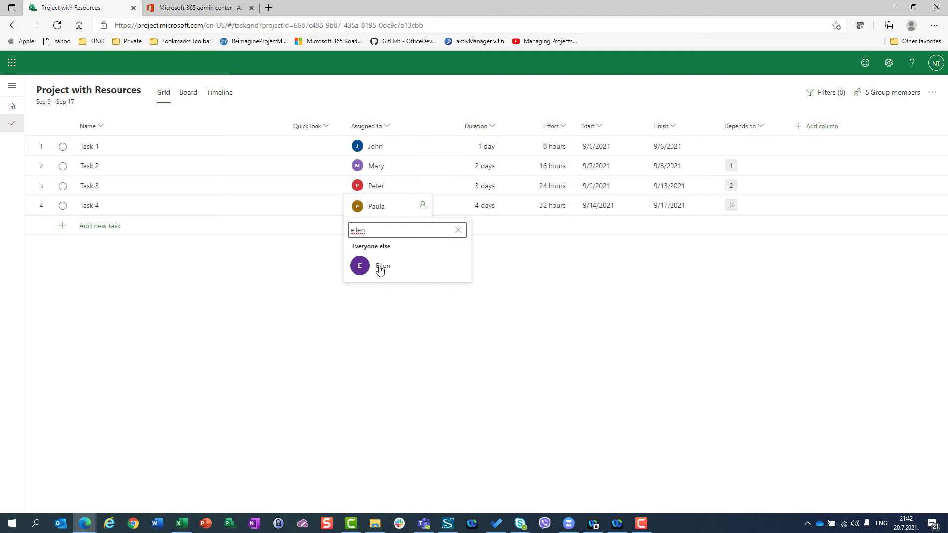
{"action": "key", "text": "Down"}
{"action": "key", "text": "Return"}
{"action": "left_click", "coordinate": [461, 319]}
{"action": "left_click", "coordinate": [131, 351]}
{"action": "left_click", "coordinate": [81, 228]}
{"action": "type", "text": "Tas 5k 5"}
{"action": "key", "text": "Return"}
{"action": "type", "text": "5"}
{"action": "key", "text": "Tab"}
{"action": "key", "text": "Tab"}
{"action": "key", "text": "Tab"}
{"action": "key", "text": "Tab"}
{"action": "type", "text": "4"}
{"action": "key", "text": "Return"}
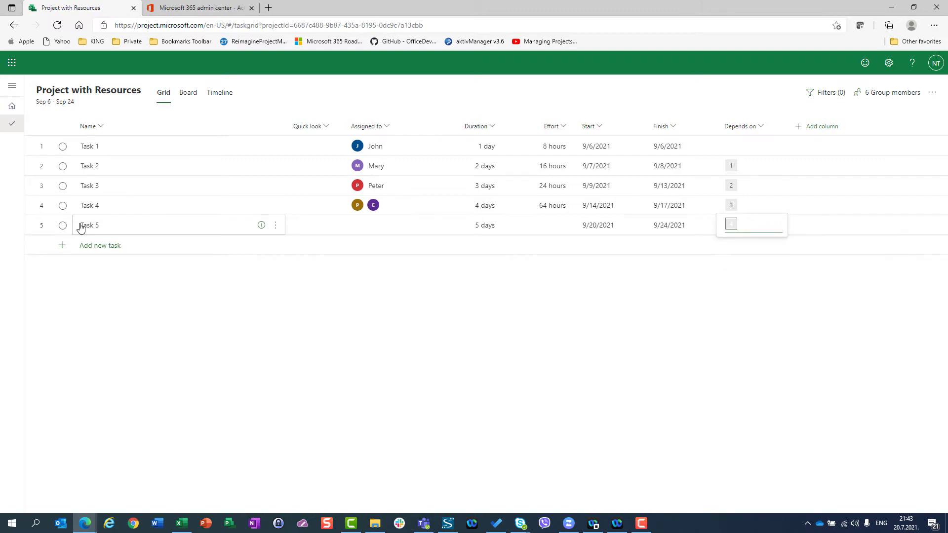
{"action": "left_click", "coordinate": [361, 226]}
{"action": "type", "text": "john"}
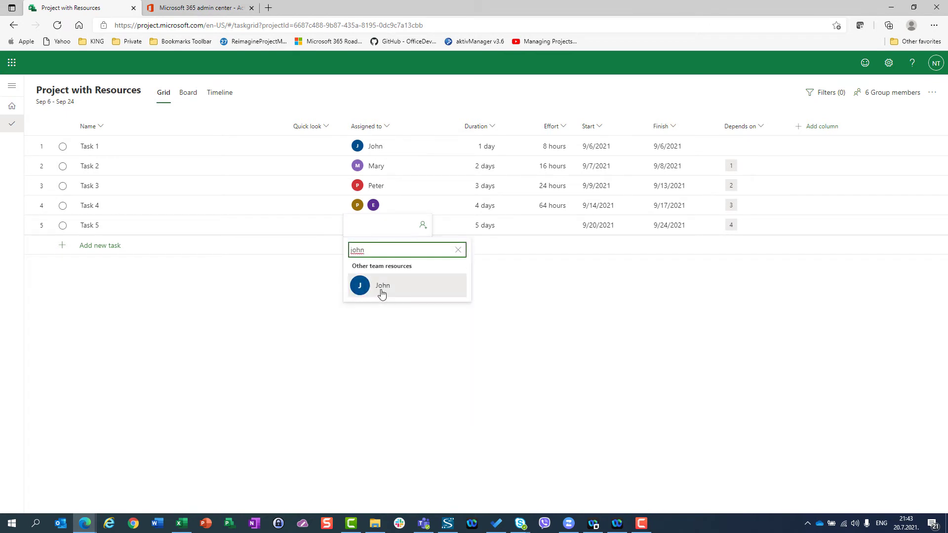
{"action": "key", "text": "BackSpace"}
{"action": "key", "text": "BackSpace"}
{"action": "key", "text": "BackSpace"}
{"action": "key", "text": "BackSpace"}
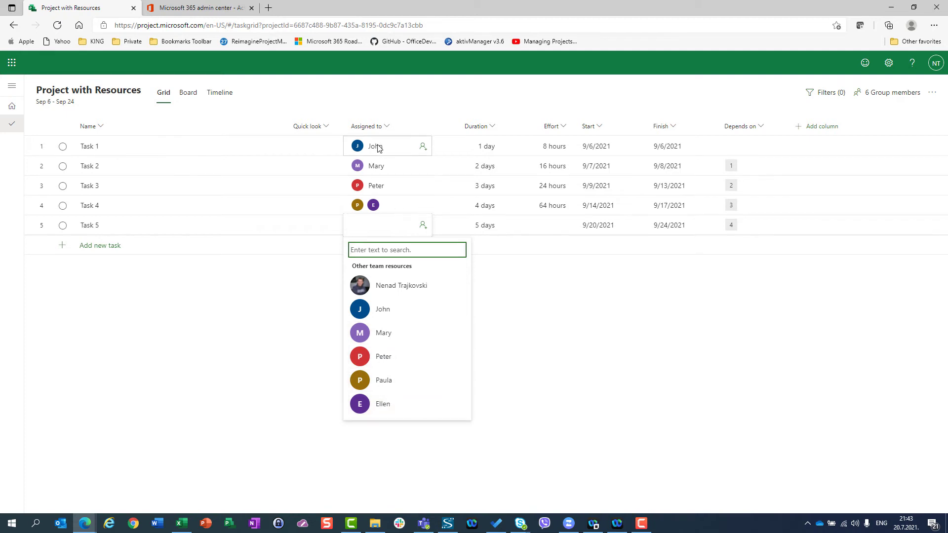
{"action": "type", "text": "tim"}
{"action": "left_click", "coordinate": [390, 295]}
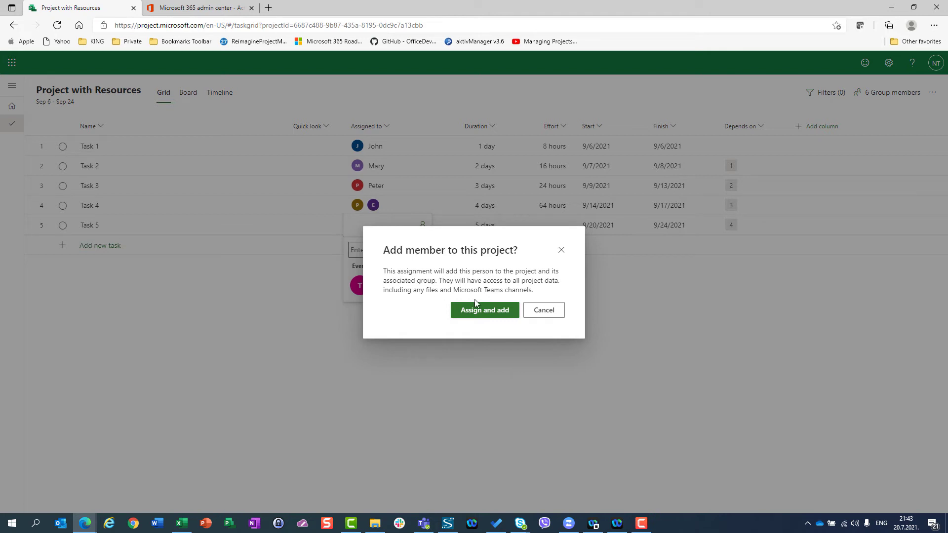
{"action": "left_click", "coordinate": [561, 250]}
{"action": "left_click", "coordinate": [564, 255]}
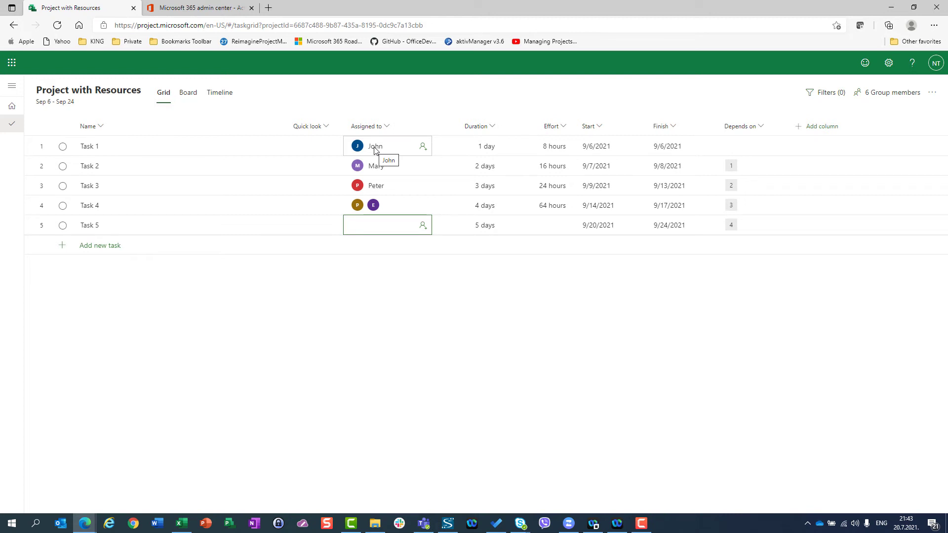
Assign four team members to Task 5, giving 160 hours effort, then return to the admin center
{"action": "left_click", "coordinate": [365, 229]}
{"action": "left_click", "coordinate": [392, 307]}
{"action": "left_click", "coordinate": [387, 350]}
{"action": "left_click", "coordinate": [387, 372]}
{"action": "left_click", "coordinate": [386, 395]}
{"action": "left_click", "coordinate": [252, 355]}
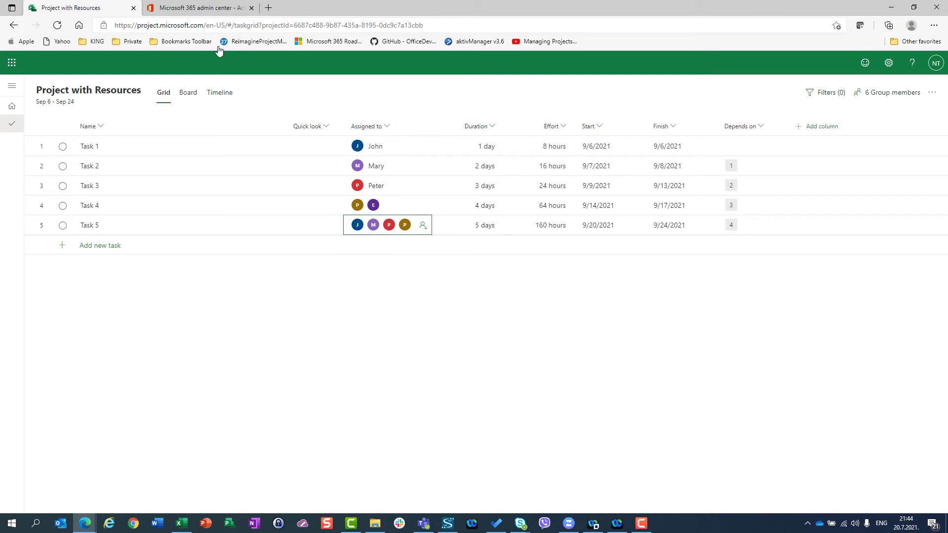
{"action": "left_click", "coordinate": [214, 8]}
{"action": "left_click", "coordinate": [38, 214]}
Open the Active groups page from the Groups section of the admin navigation
{"action": "left_click", "coordinate": [40, 216]}
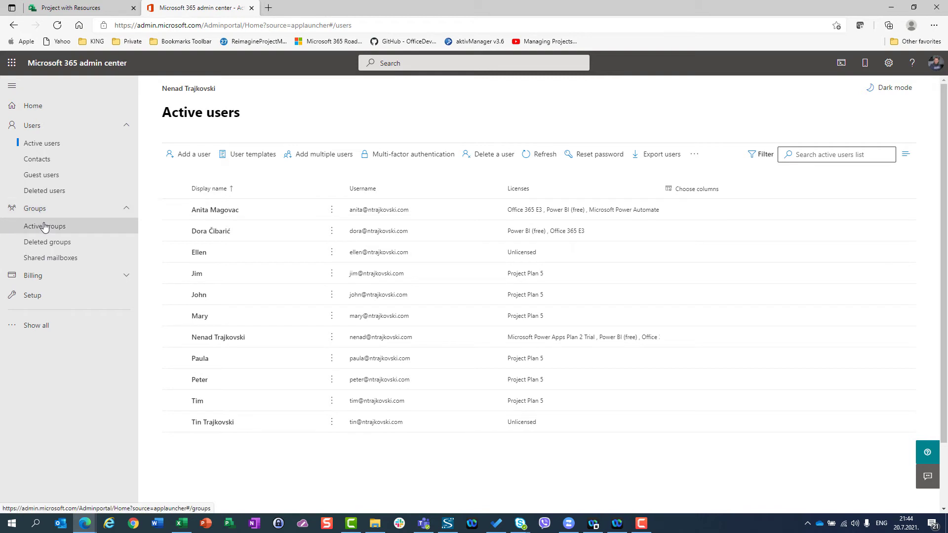
{"action": "left_click", "coordinate": [43, 225]}
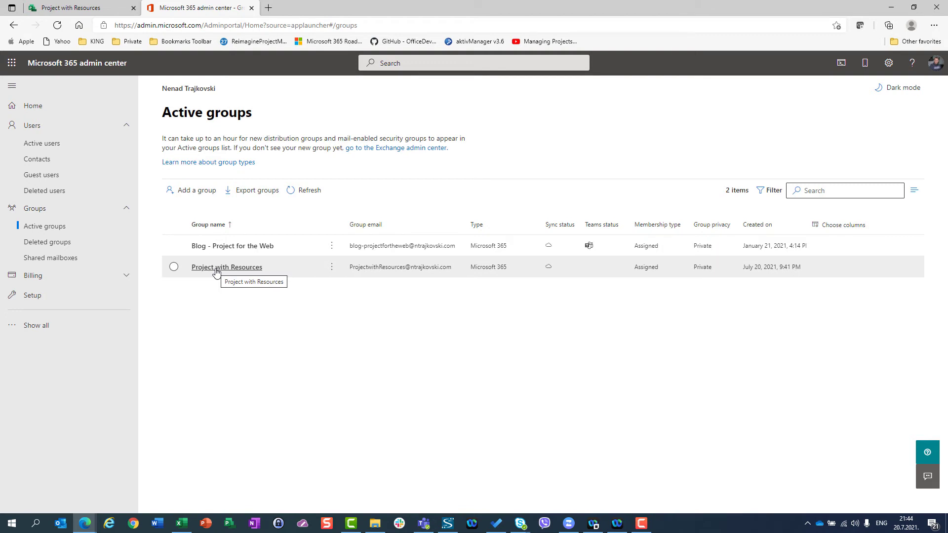
Open the Project with Resources project details and bring up its delete option
{"action": "left_click", "coordinate": [81, 10]}
{"action": "left_click", "coordinate": [930, 96]}
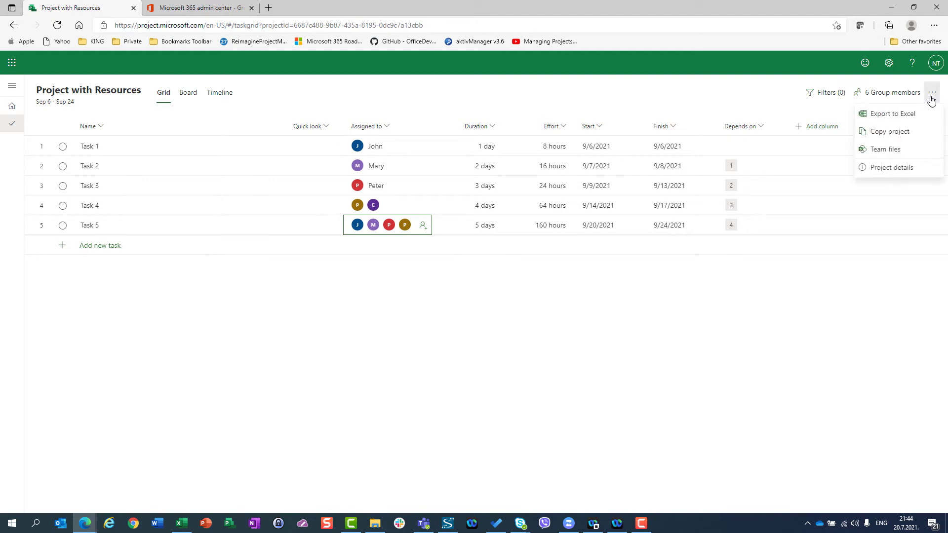
{"action": "left_click", "coordinate": [74, 91]}
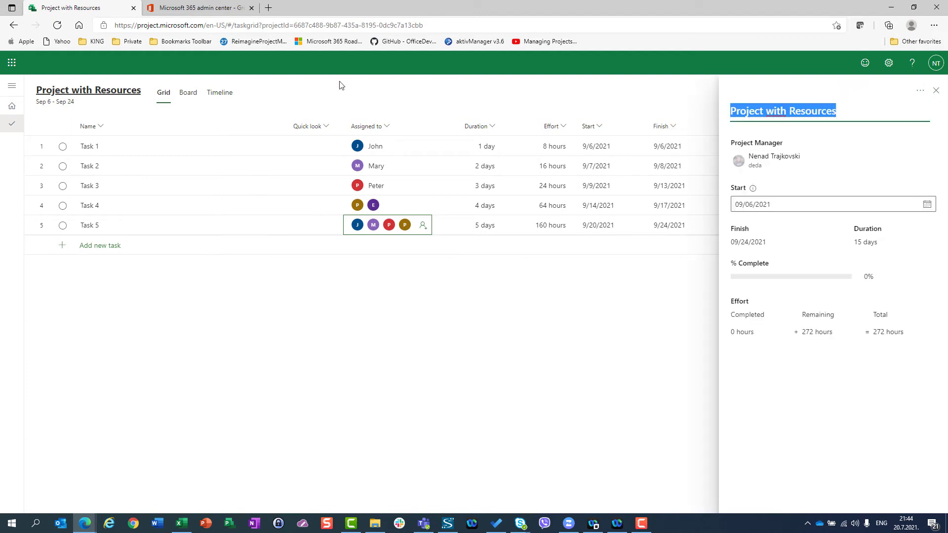
{"action": "left_click", "coordinate": [919, 91]}
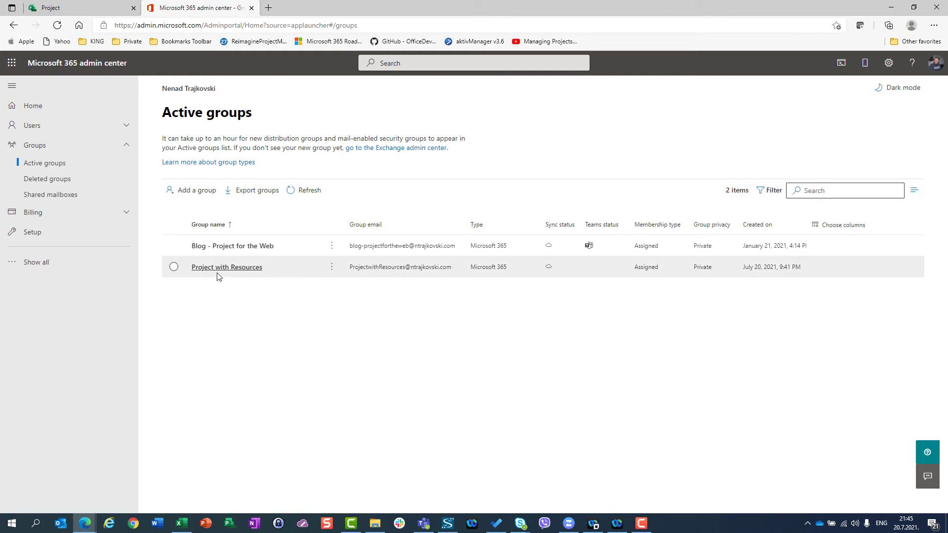
Select the Project with Resources group and confirm its deletion
{"action": "left_click", "coordinate": [174, 268]}
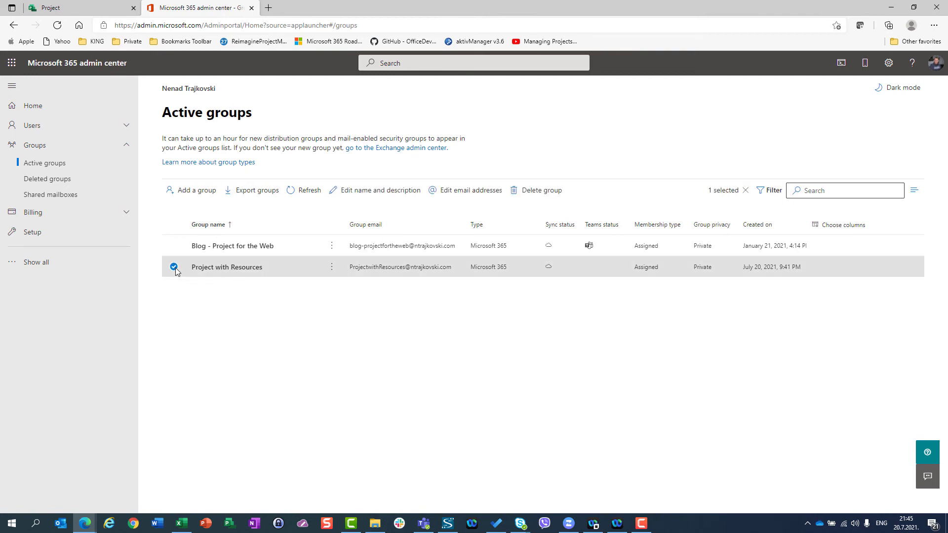
{"action": "left_click", "coordinate": [545, 194]}
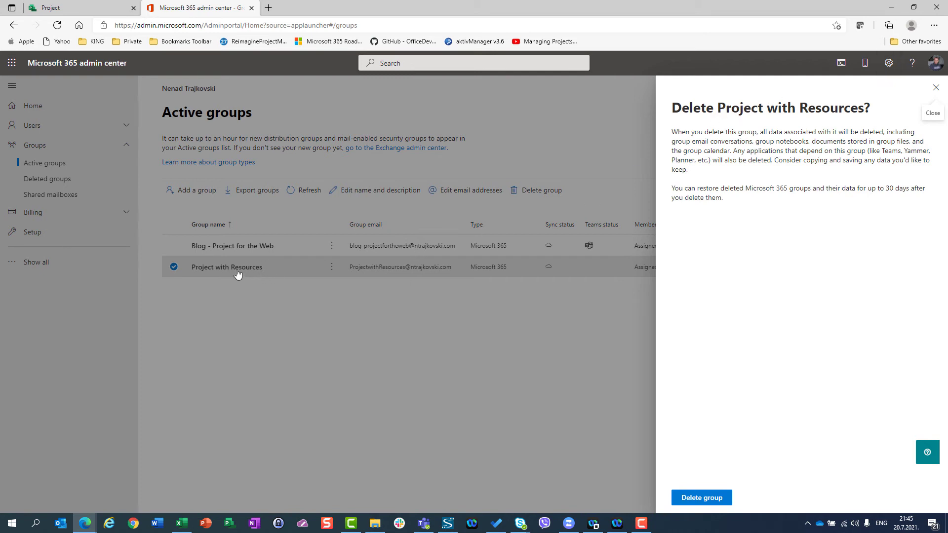
{"action": "left_click", "coordinate": [706, 500]}
Create a new blank project and rename it 'Project with existing Group'
{"action": "left_click", "coordinate": [935, 88]}
{"action": "left_click", "coordinate": [78, 11]}
{"action": "left_click", "coordinate": [197, 105]}
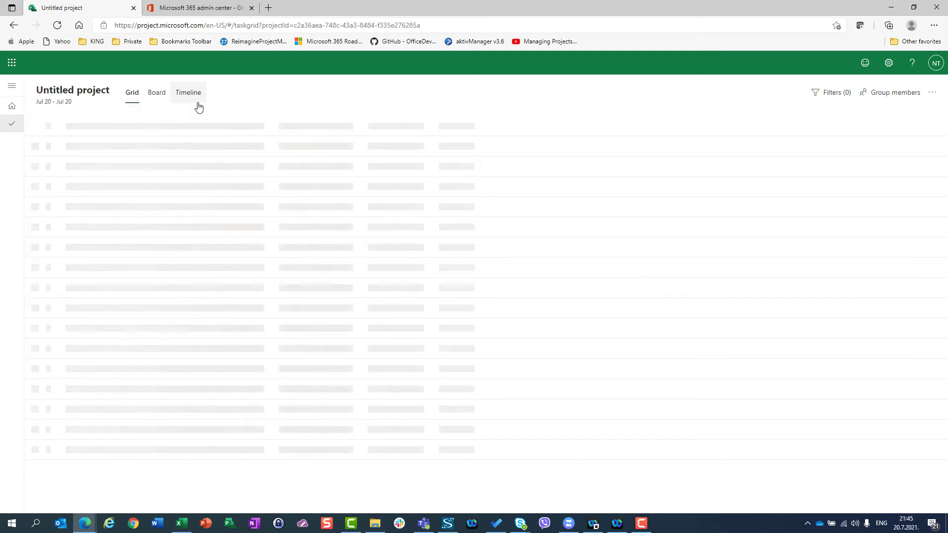
{"action": "left_click", "coordinate": [74, 92]}
{"action": "type", "text": "Project with existing Group"}
{"action": "left_click", "coordinate": [913, 96]}
{"action": "left_click", "coordinate": [939, 92]}
Open the project's Group members settings and type a member's name into the new group's member field
{"action": "left_click", "coordinate": [901, 100]}
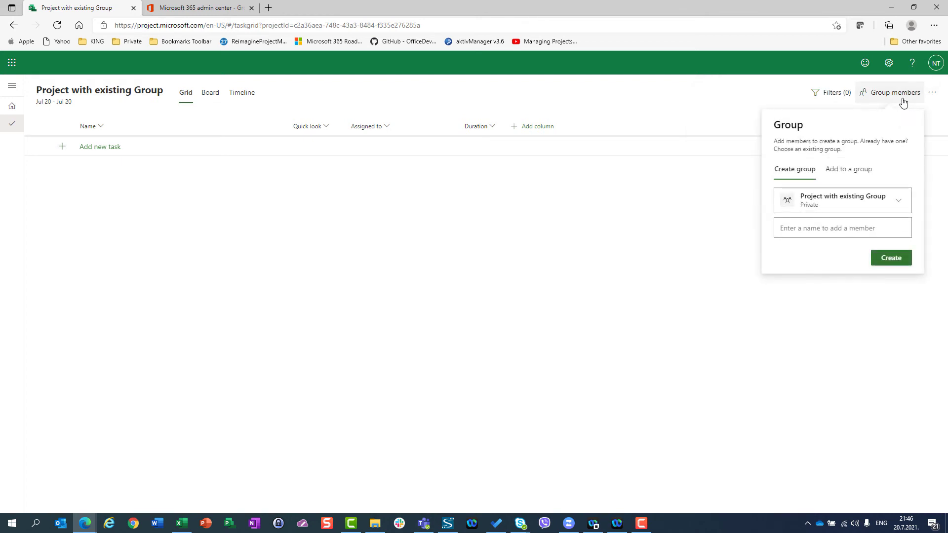
{"action": "left_click", "coordinate": [818, 229]}
{"action": "type", "text": "ellen"}
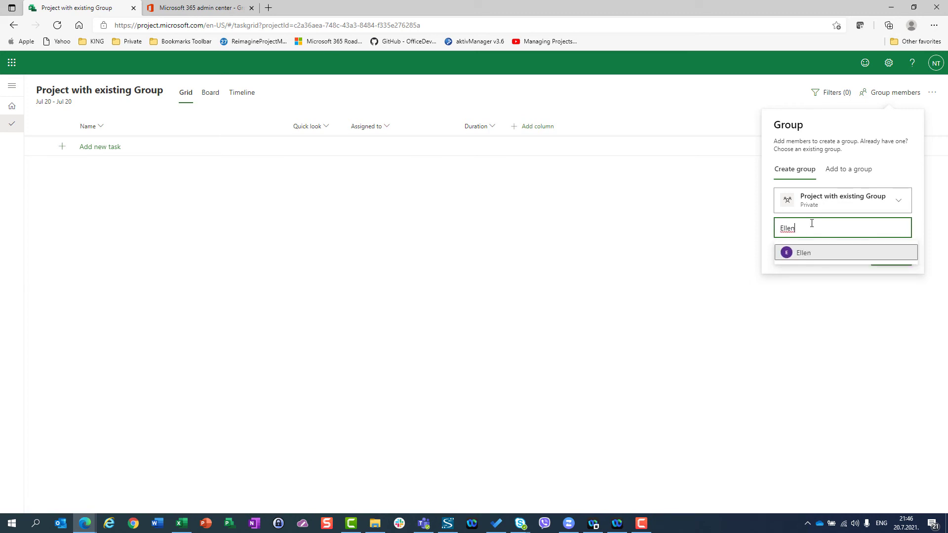
Switch to Add to a group and select the existing group 'Blog - Project for the Web'
{"action": "left_click", "coordinate": [854, 177]}
{"action": "left_click", "coordinate": [848, 206]}
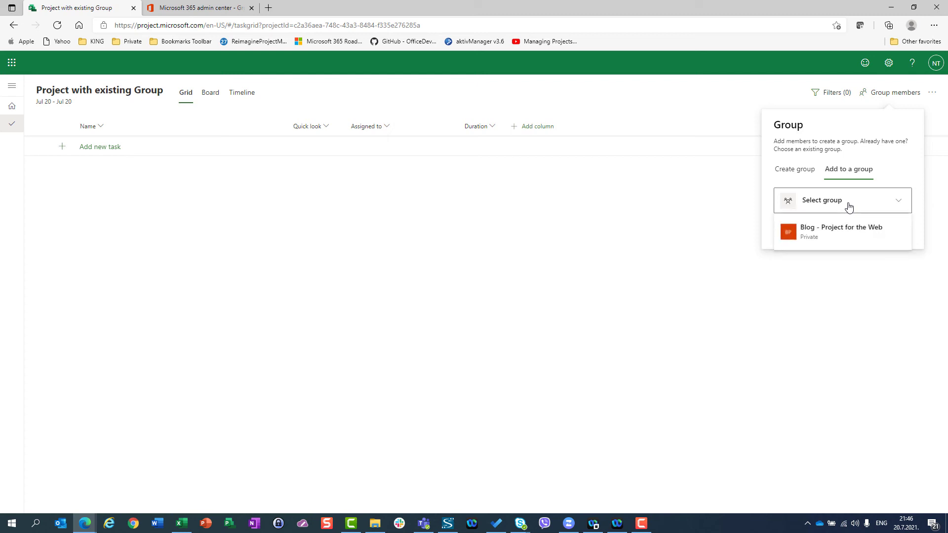
{"action": "left_click", "coordinate": [211, 14]}
{"action": "left_click", "coordinate": [65, 9]}
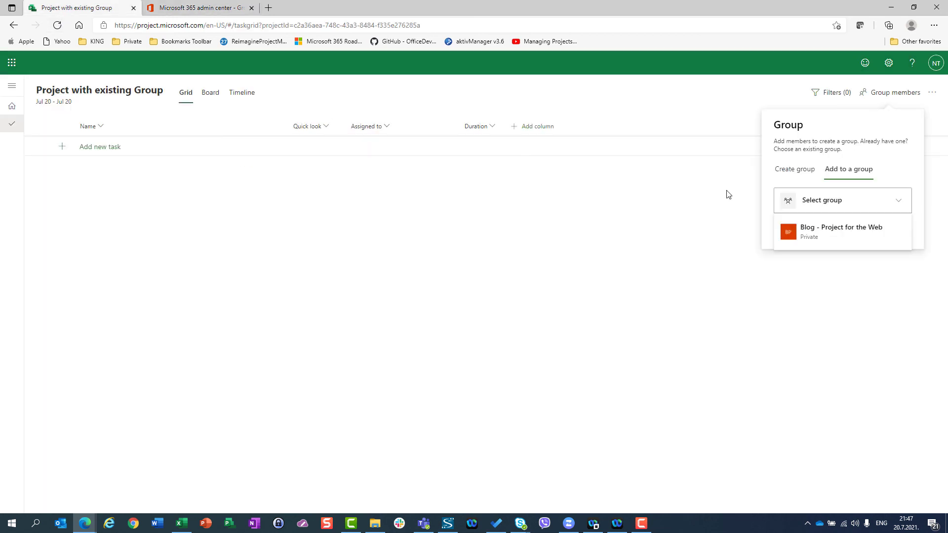
{"action": "left_click", "coordinate": [817, 238]}
Add the project to the Blog group and create a task named 'Task 1'
{"action": "left_click", "coordinate": [899, 235]}
{"action": "left_click", "coordinate": [155, 147]}
{"action": "type", "text": "Task 1"}
{"action": "key", "text": "Return"}
Assign Task 1 to the matching group member through the Assigned to search
{"action": "left_click", "coordinate": [370, 145]}
{"action": "type", "text": "mar"}
{"action": "left_click", "coordinate": [394, 218]}
{"action": "left_click", "coordinate": [283, 226]}
{"action": "left_click", "coordinate": [409, 155]}
{"action": "scroll", "coordinate": [412, 252], "scroll_direction": "down", "scroll_amount": 3}
{"action": "left_click", "coordinate": [234, 247]}
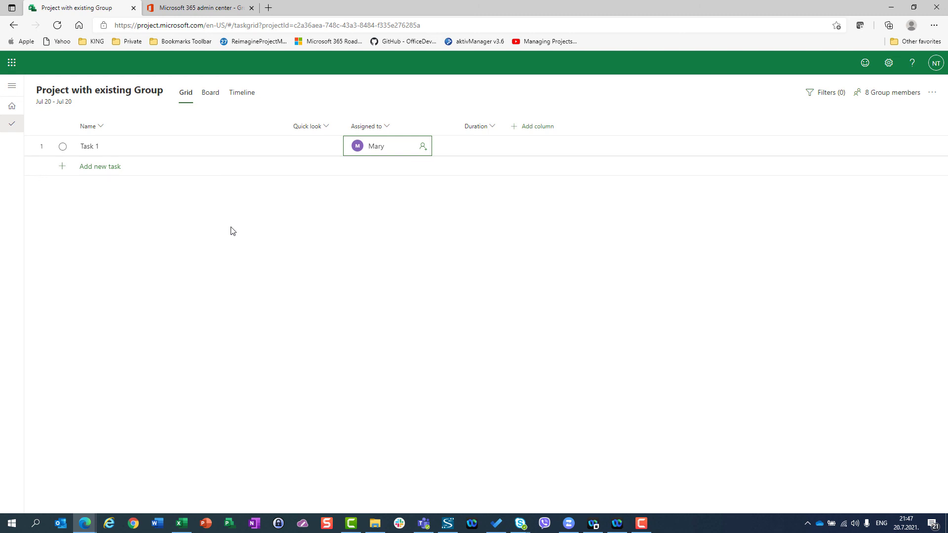